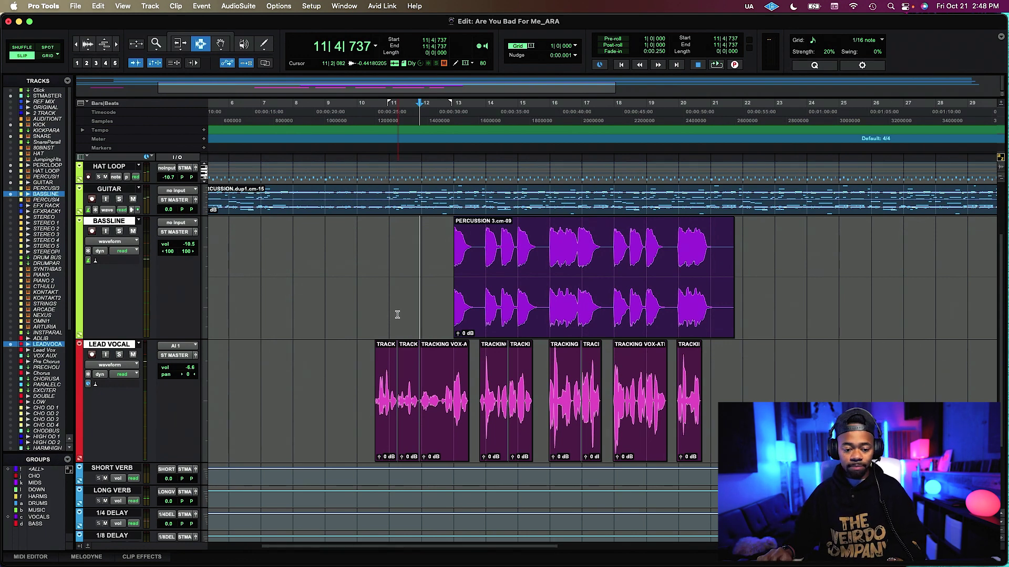
Play the session from the cursor so the Bassline and Lead Vocal clips are heard.
key("space")
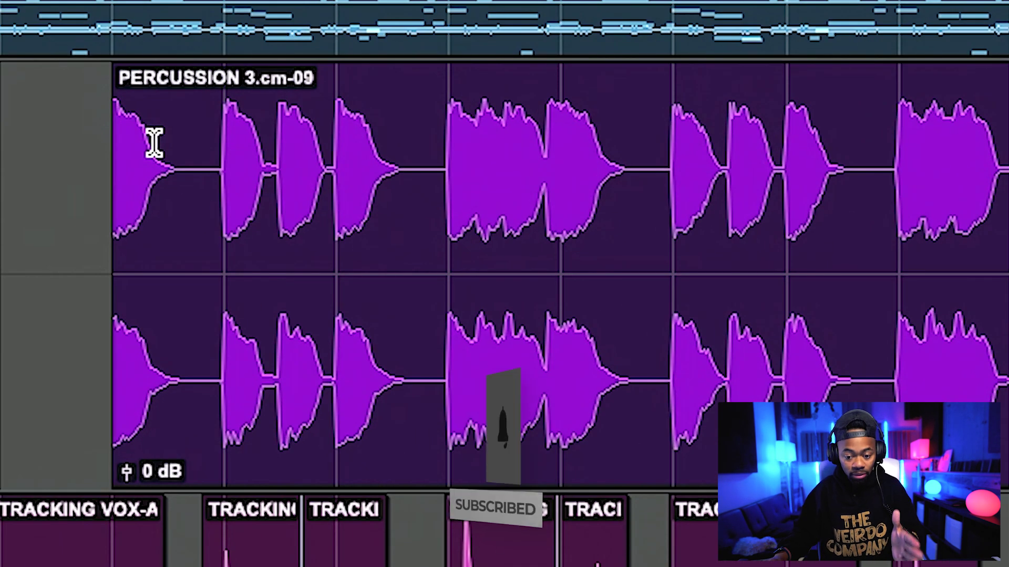
left_click(465, 240)
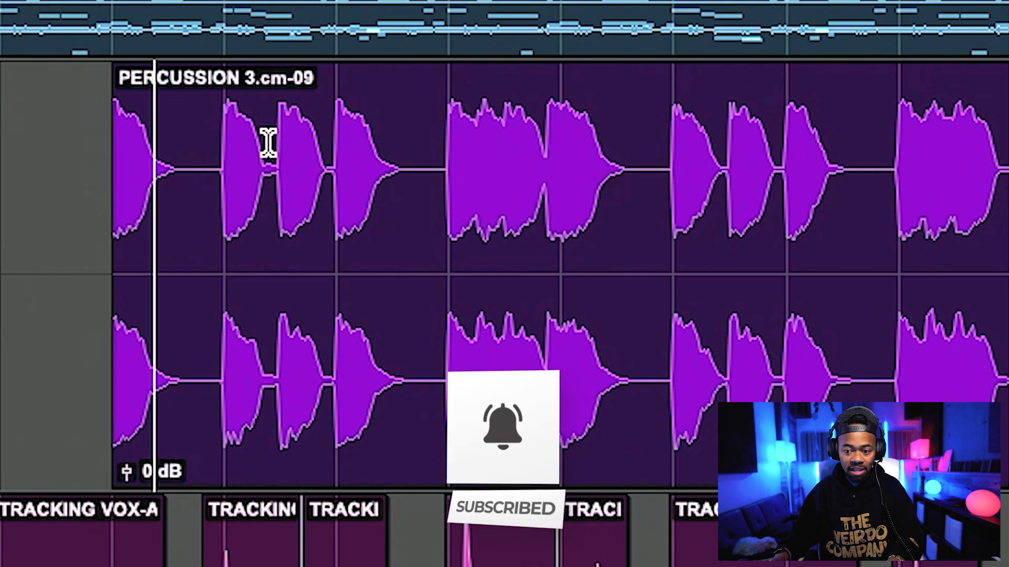
left_click(208, 146)
mouse_move(208, 146)
left_mouse_down()
mouse_move(228, 157)
mouse_move(218, 158)
left_mouse_up()
key("space")
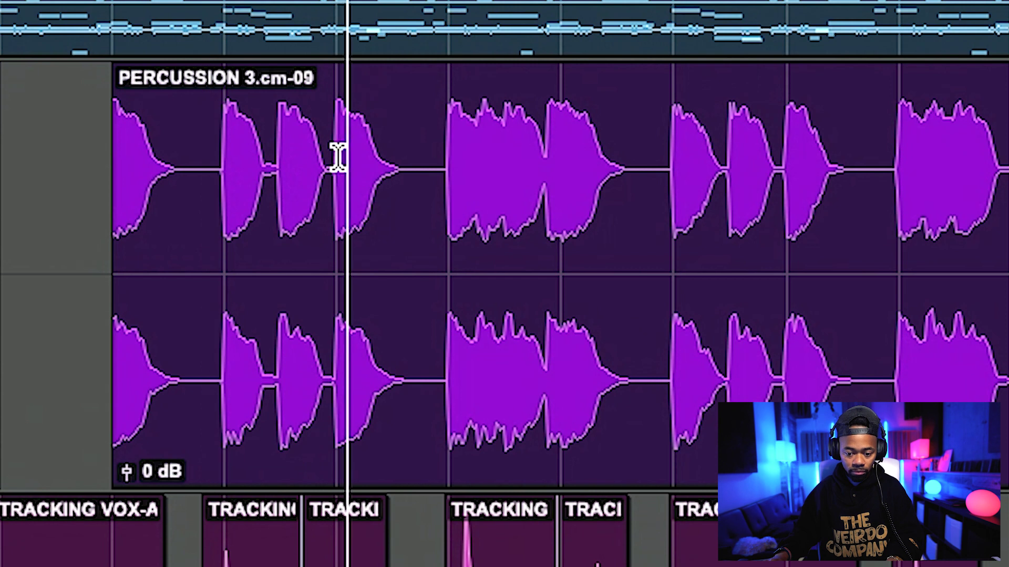
left_click_drag(331, 140, 428, 148)
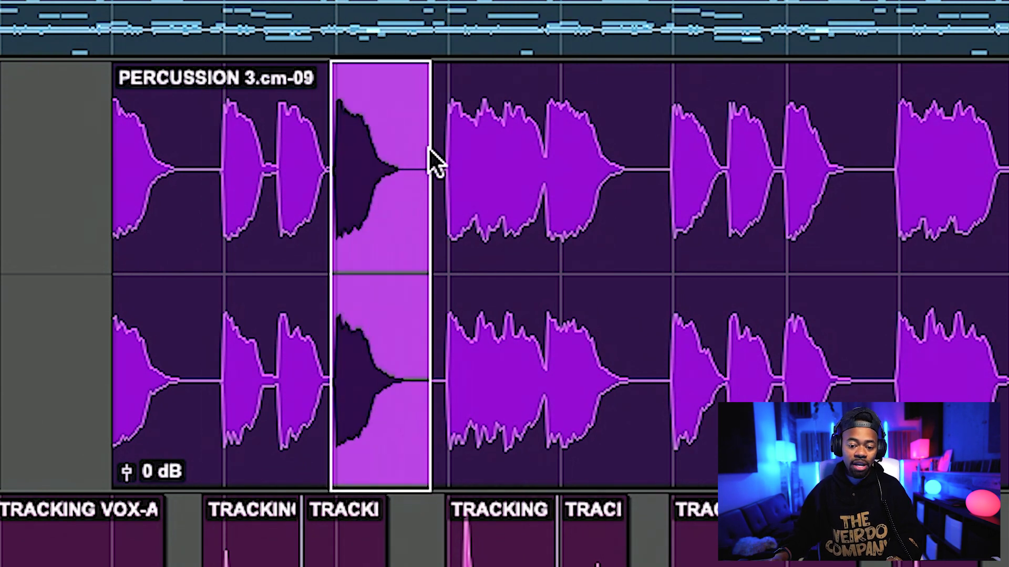
double_click(278, 176)
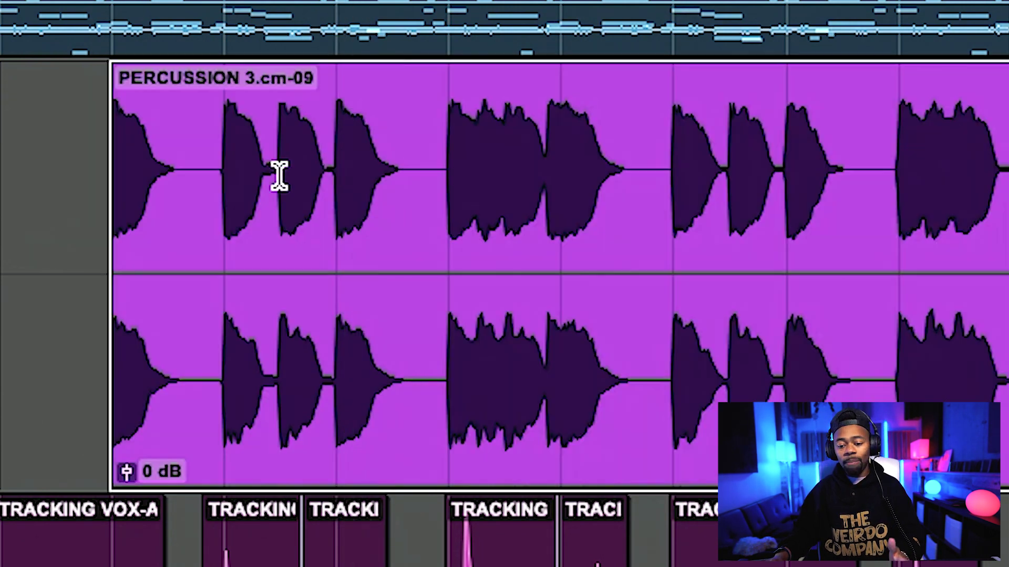
left_click(266, 193)
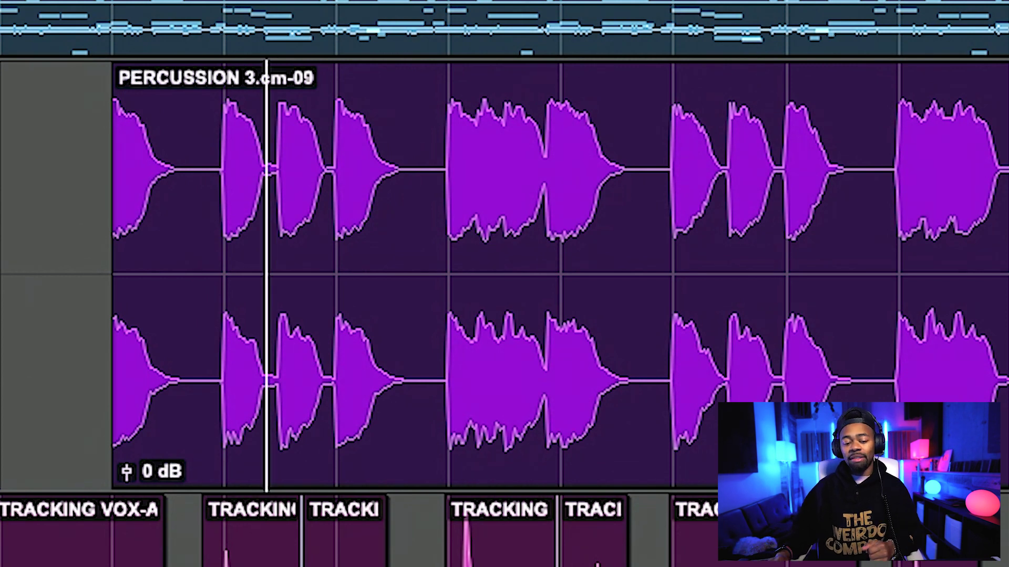
scroll(559, 276, "left", 2)
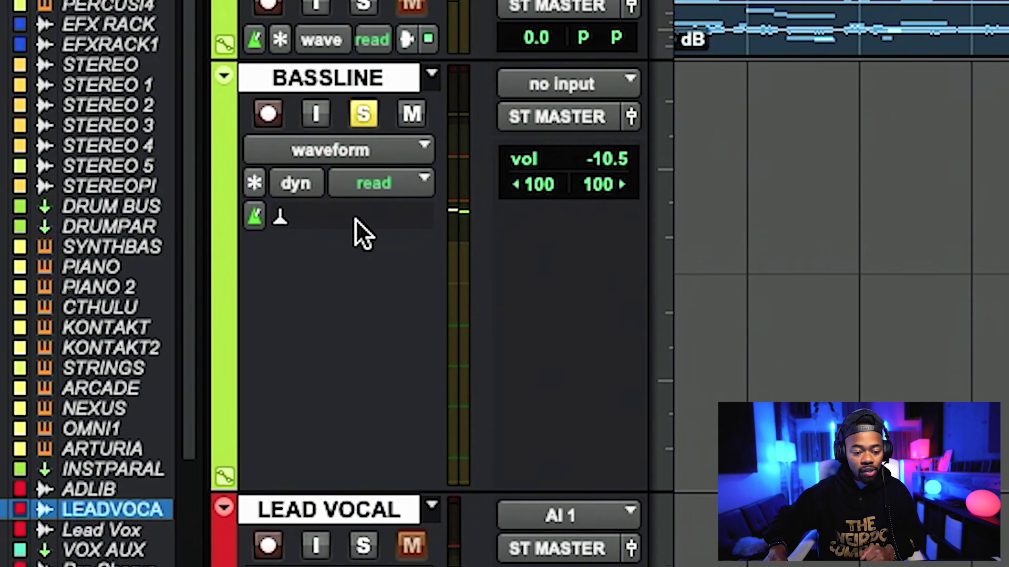
Set the BASSLINE track's Elastic Audio mode to Melodyne and scroll the pitch ruler to its notes.
left_click(355, 219)
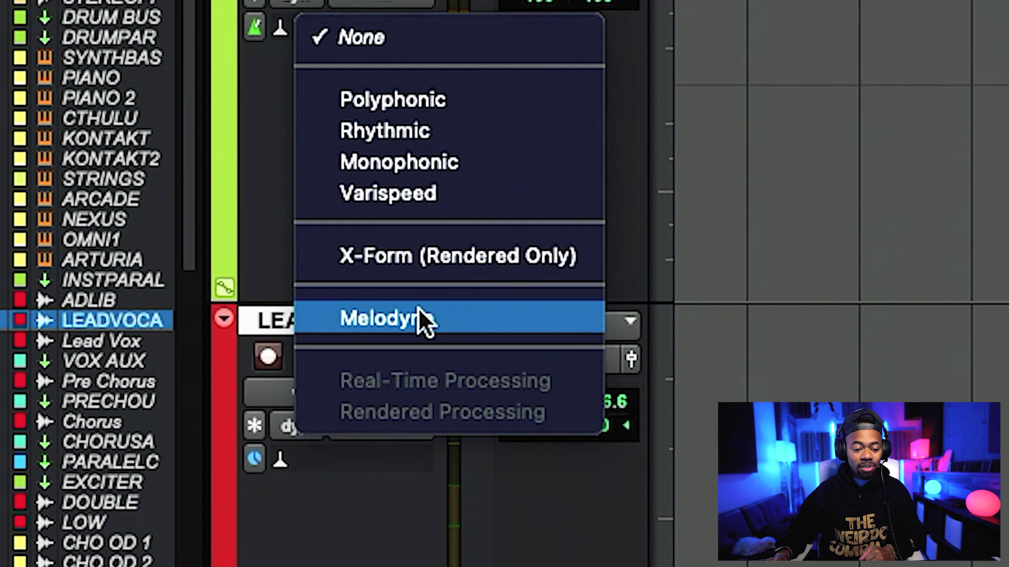
left_click(420, 309)
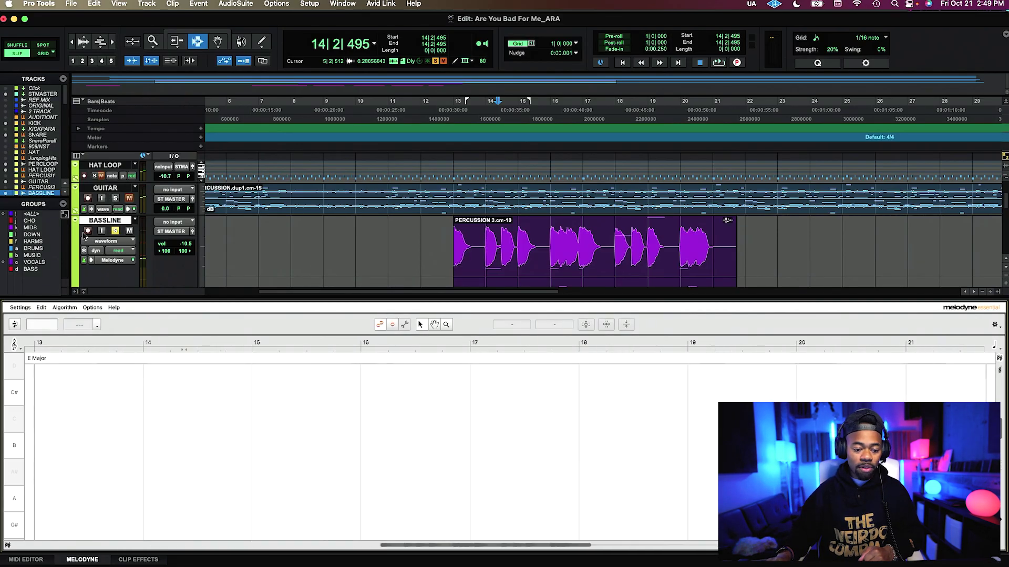
scroll(302, 424, "up", 3)
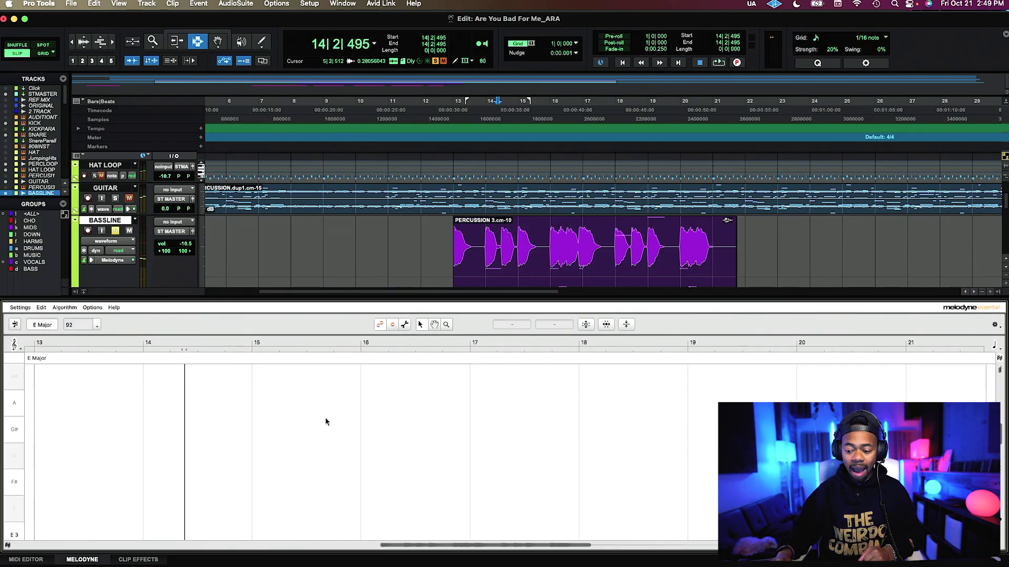
scroll(325, 422, "up", 3)
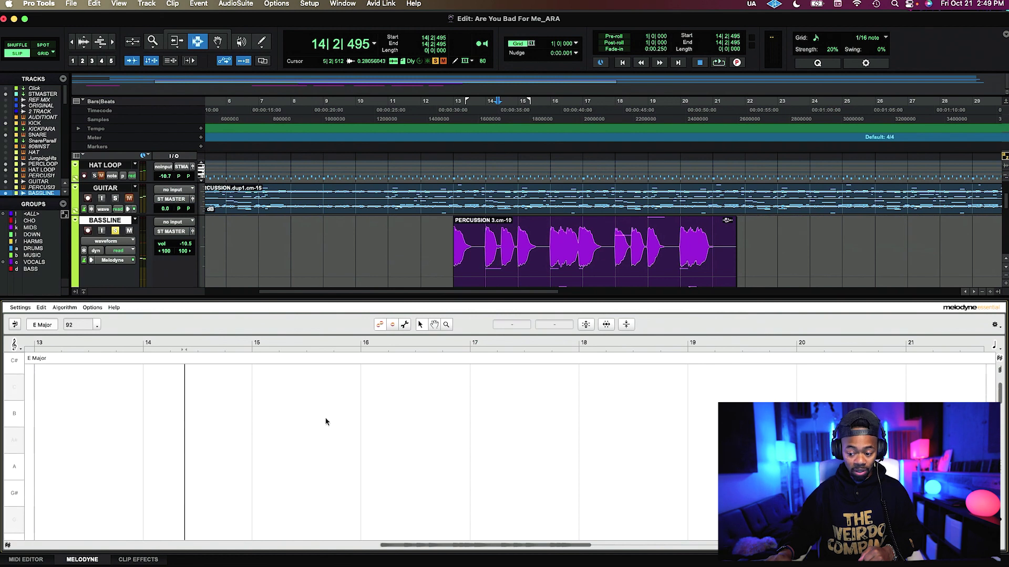
scroll(325, 421, "down", 10)
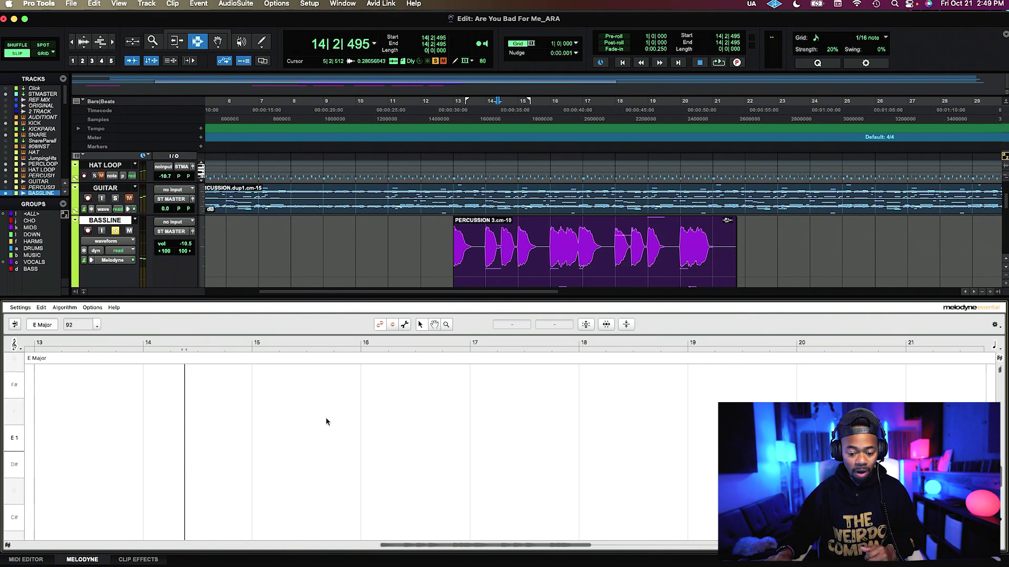
scroll(328, 419, "up", 5)
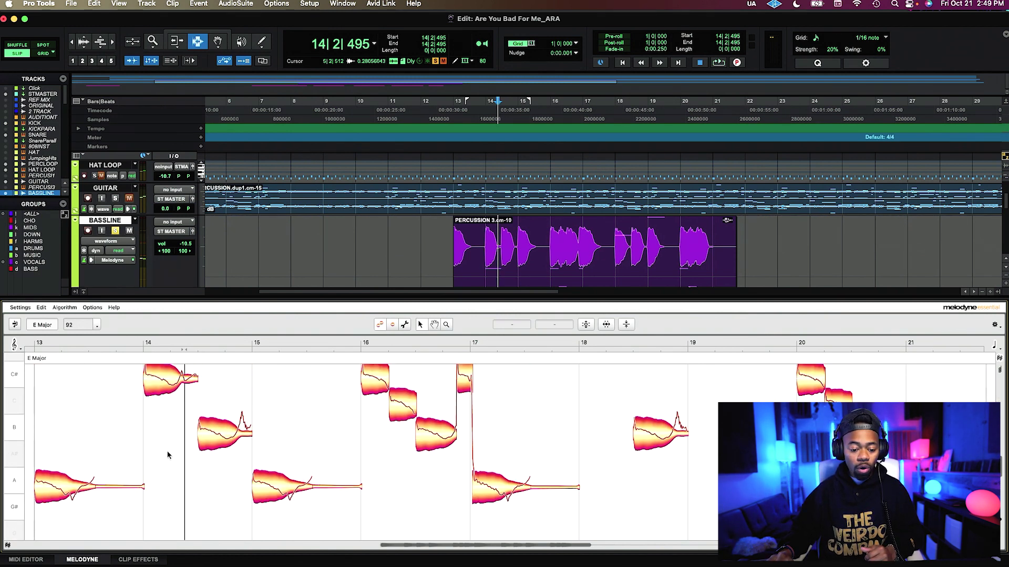
Select the entire PERCUSSION 3 clip and play it back in the Melodyne editor.
double_click(503, 250)
left_click_drag(483, 248, 718, 260)
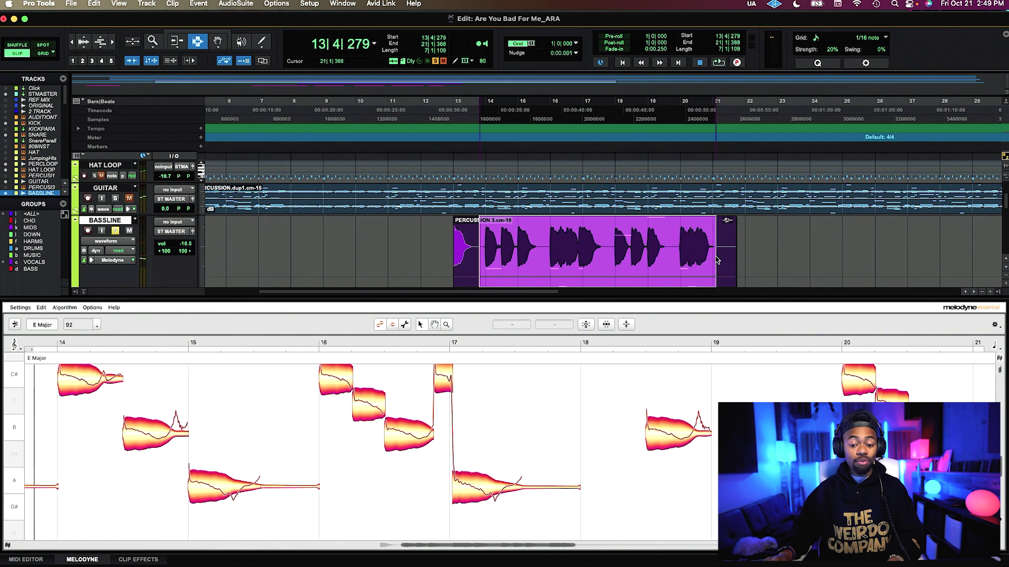
left_click_drag(476, 246, 538, 245)
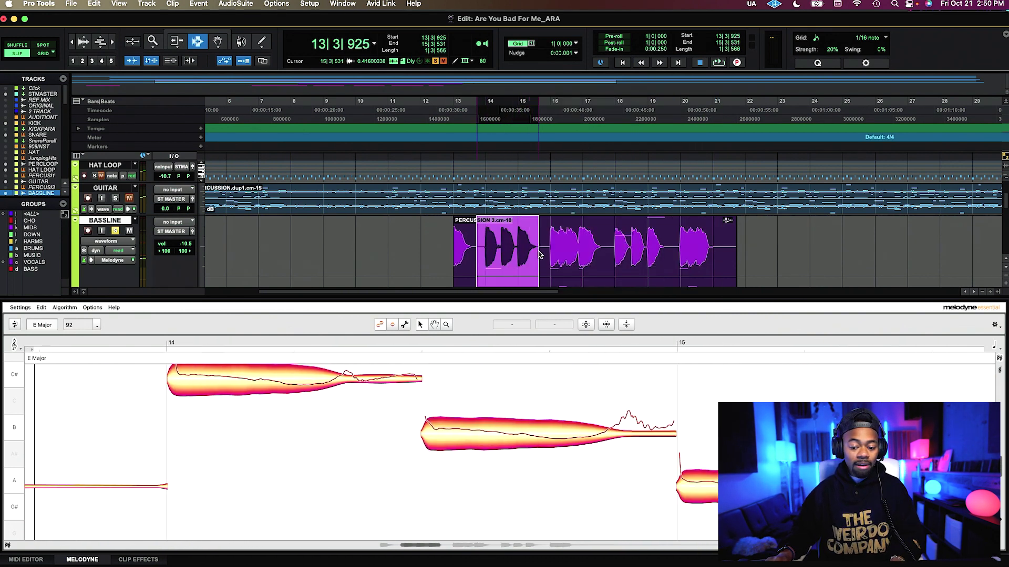
double_click(491, 244)
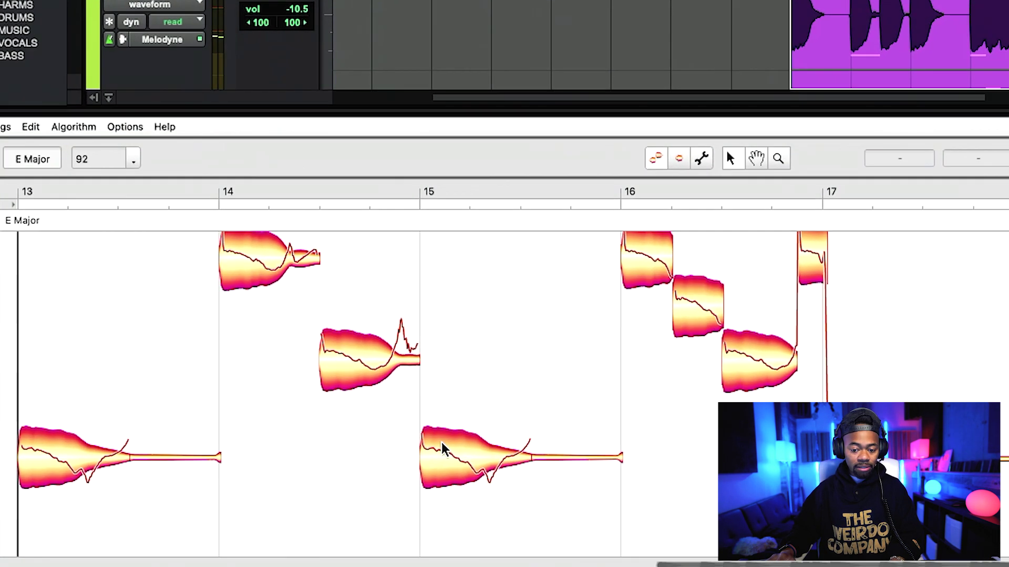
key("space")
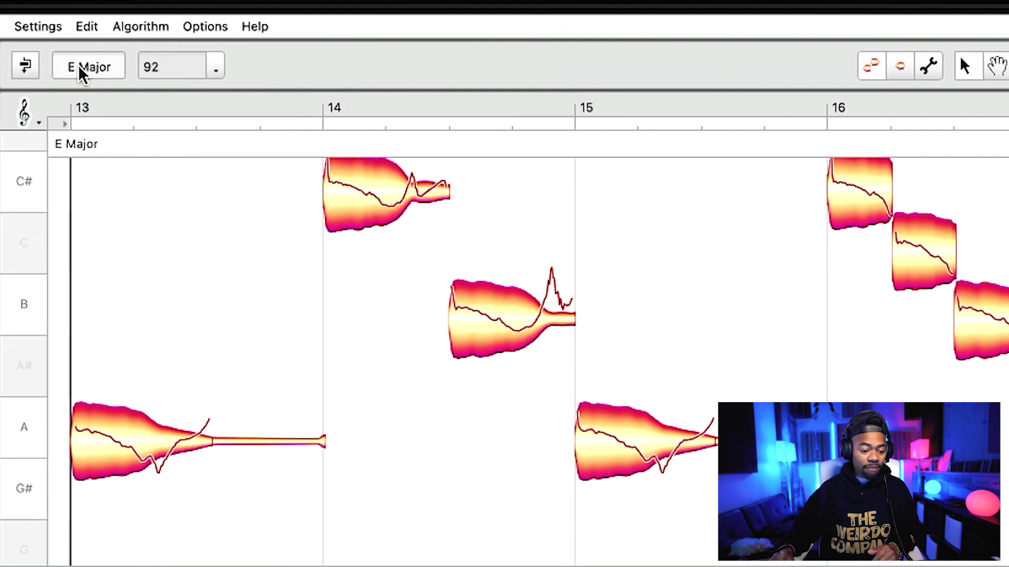
Drag the bassline's A note at bar 15 down to E1 in Melodyne.
left_click(82, 74)
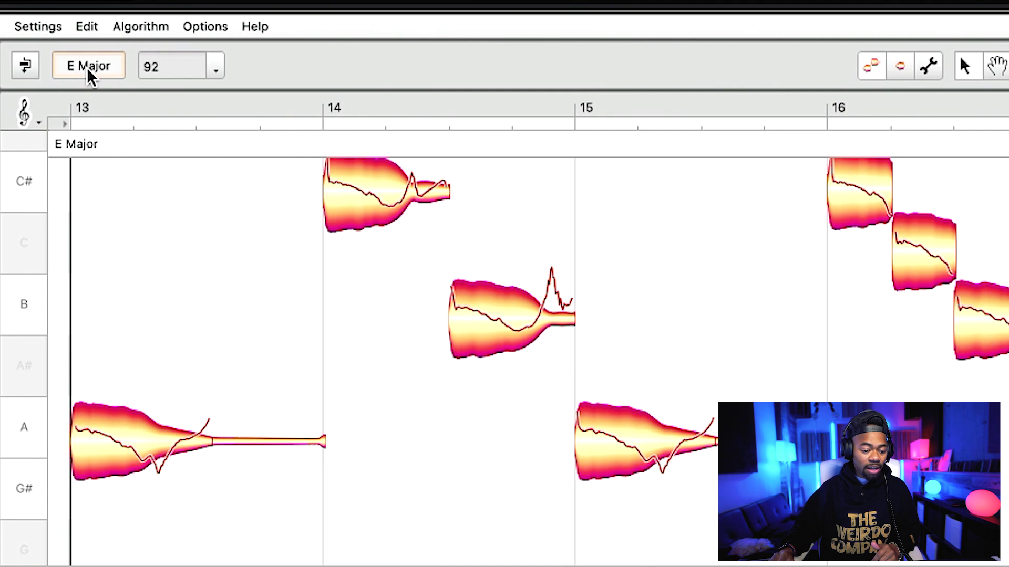
left_click(625, 463)
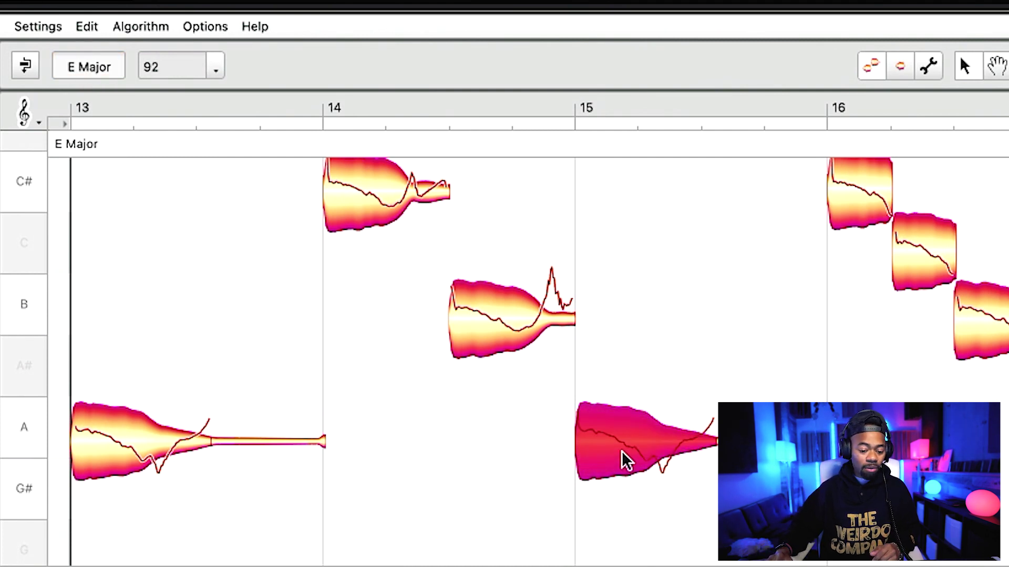
scroll(494, 453, "down", 3)
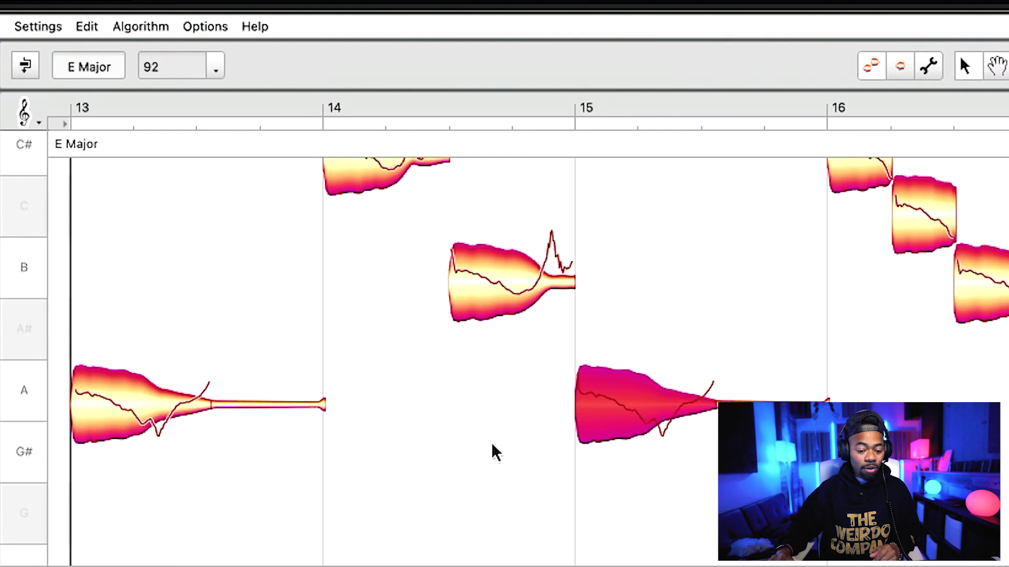
scroll(493, 445, "down", 2)
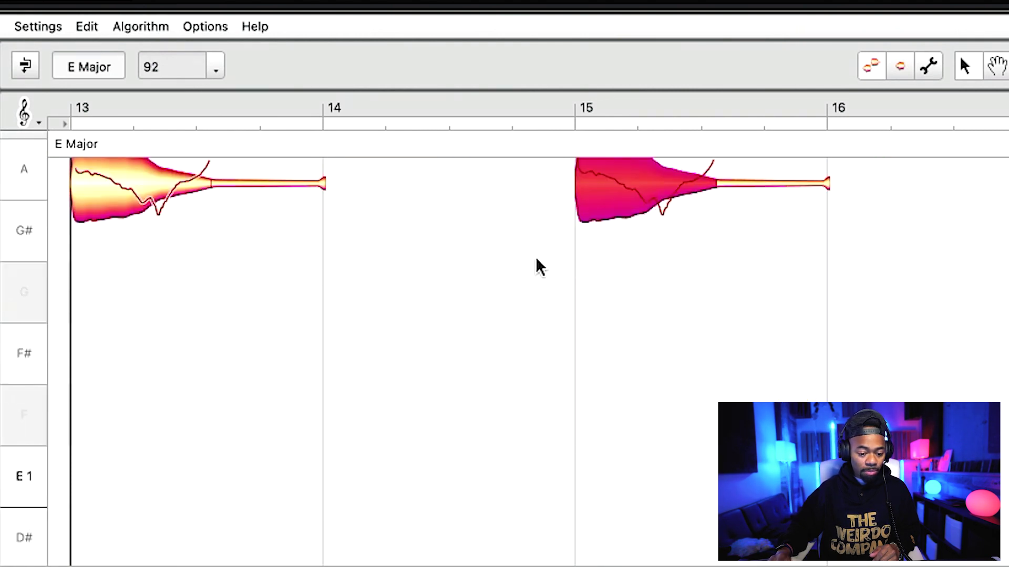
left_click_drag(608, 197, 605, 474)
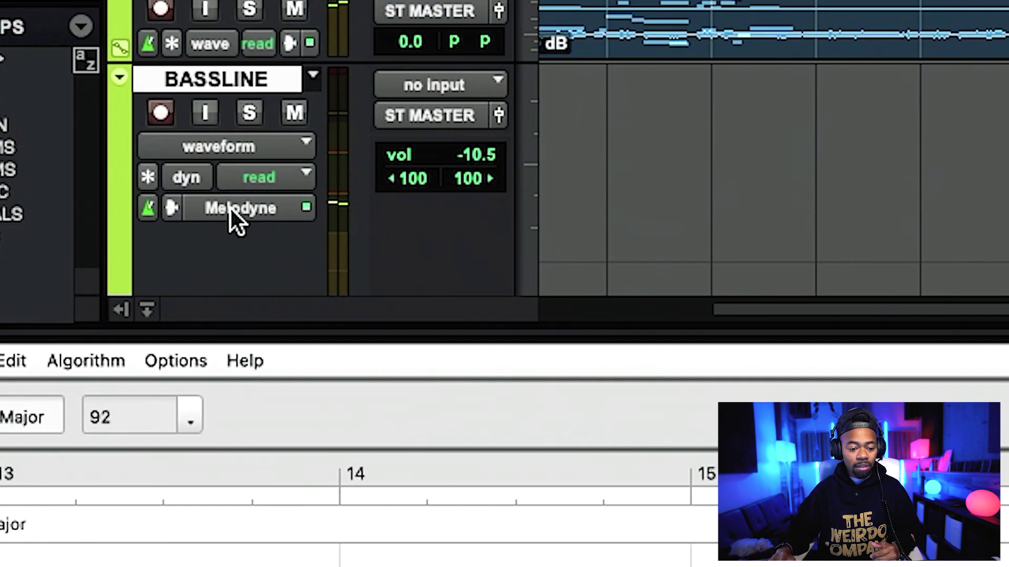
scroll(229, 207, "down", 3)
left_click(261, 147)
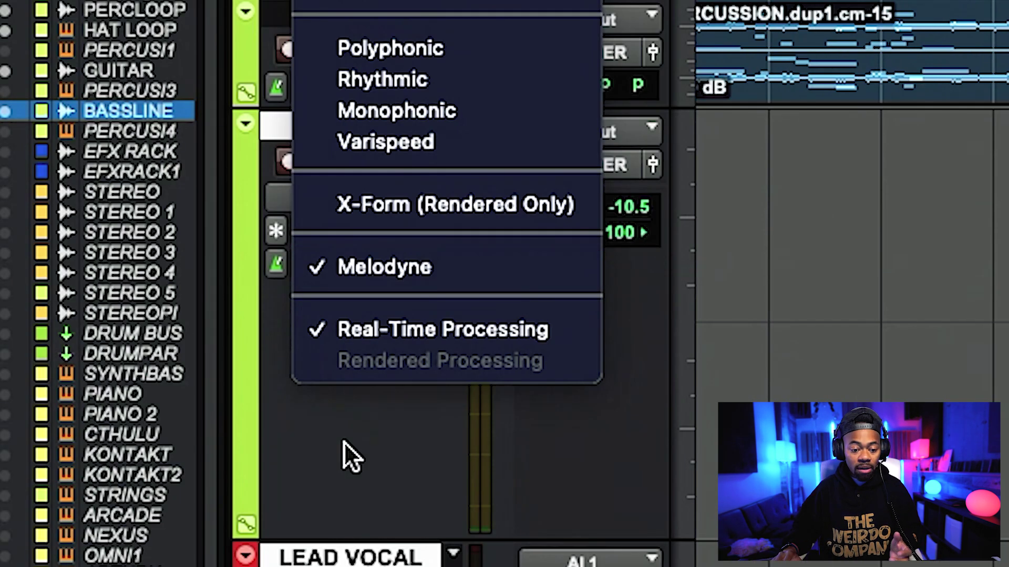
left_click(353, 457)
left_click(399, 268)
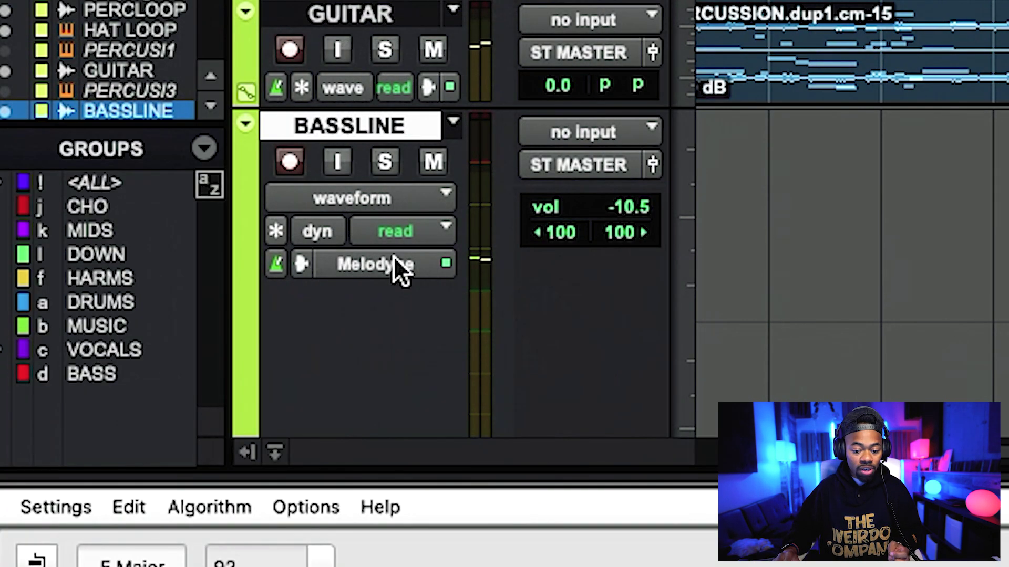
left_click(400, 268)
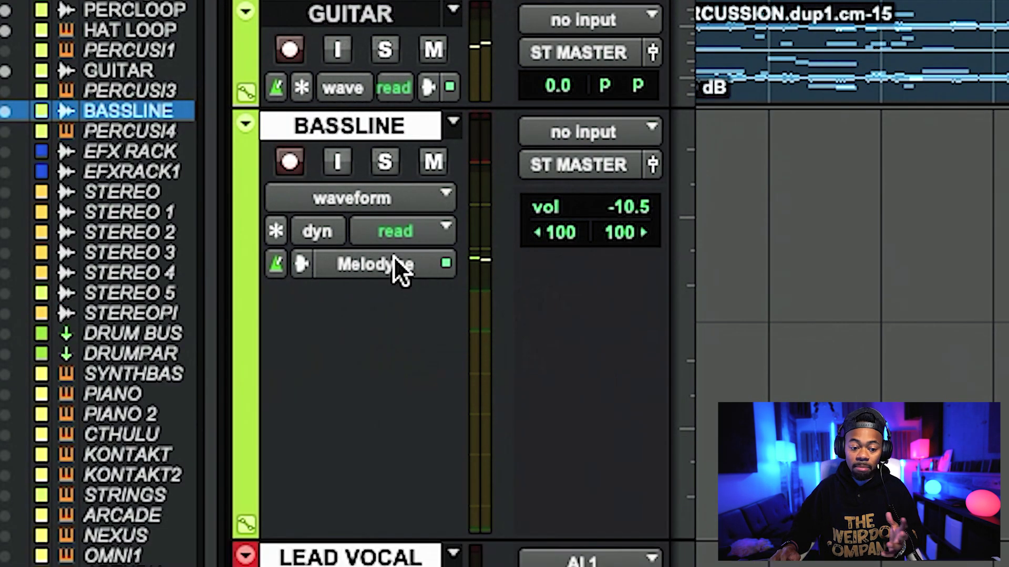
left_click(315, 257)
left_click(261, 349)
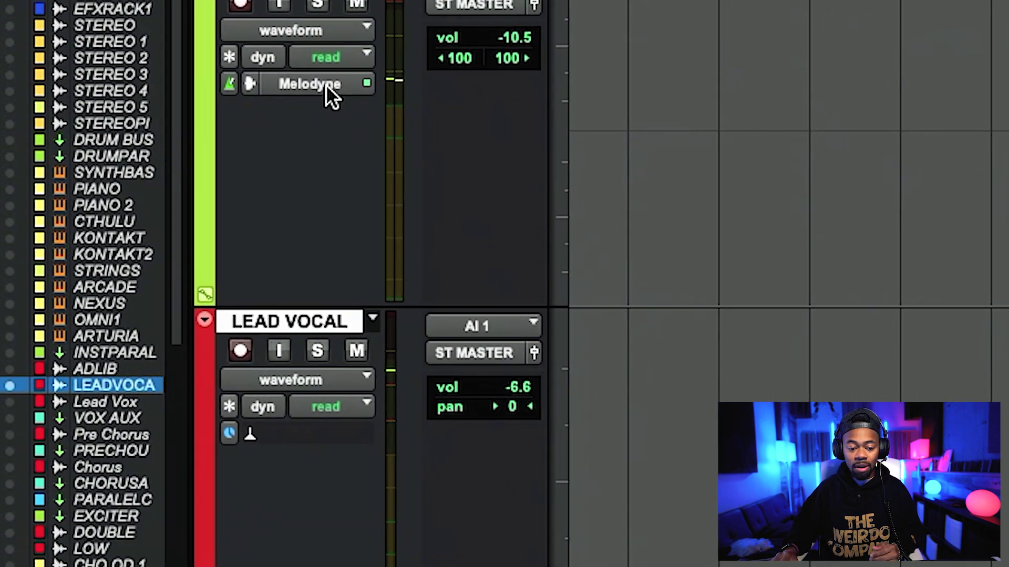
left_click(397, 264)
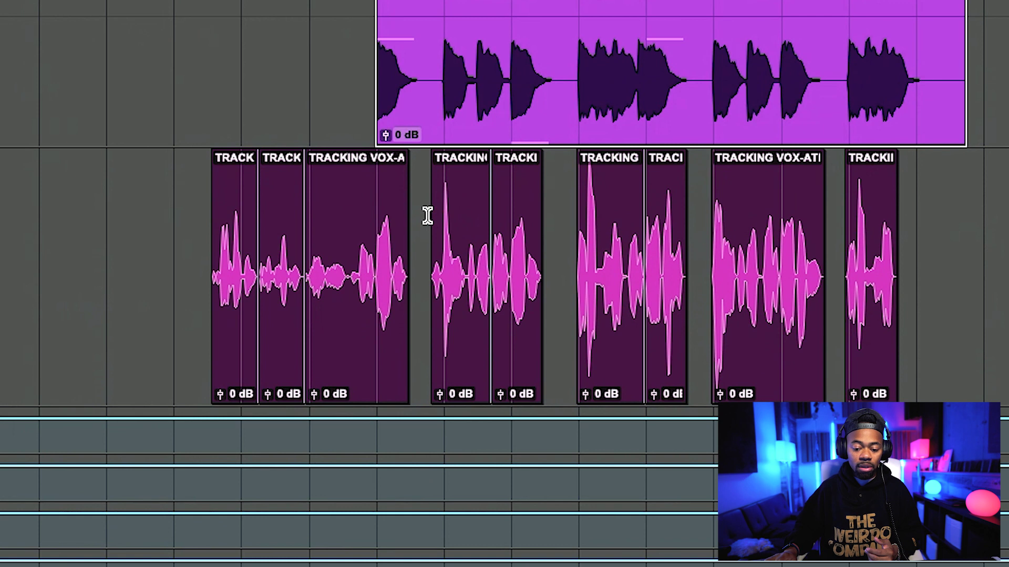
left_click(426, 216)
Select every LEAD VOCAL clip and choose Melodyne from the track's Elastic Audio menu.
double_click(450, 213)
left_click(879, 234, "shift")
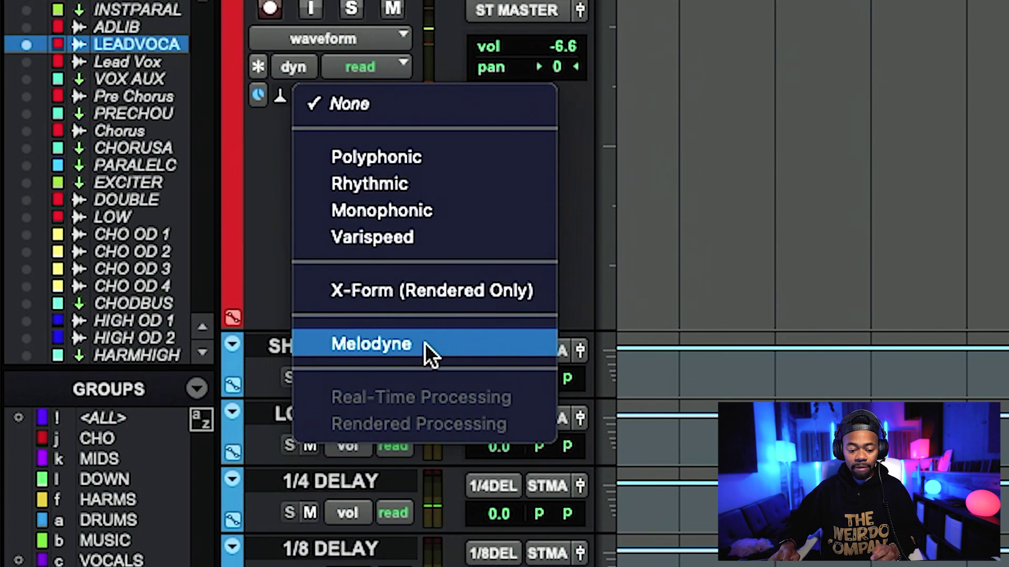
left_click(425, 342)
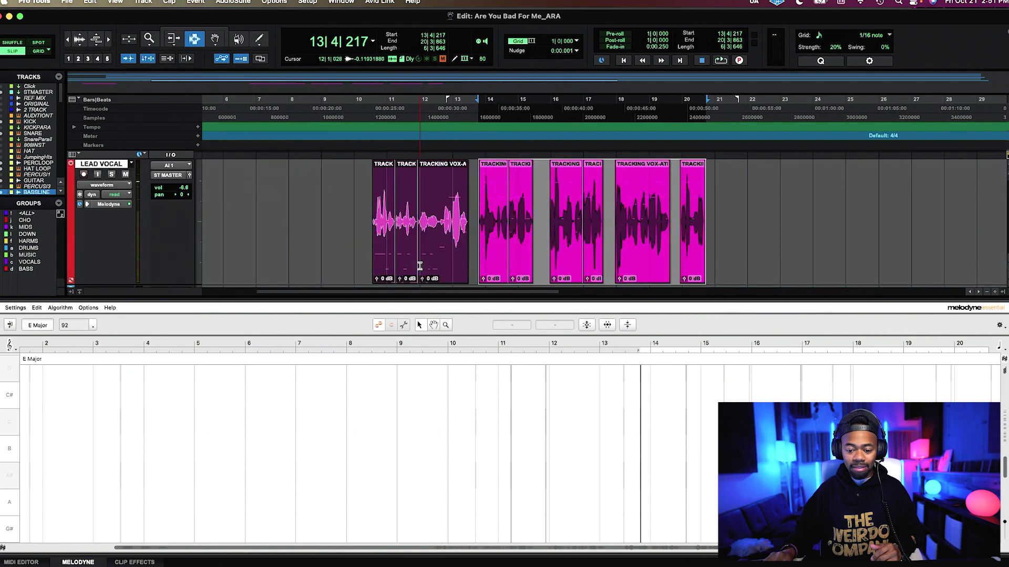
Select the LEAD VOCAL clips from bar 12 through bar 20 for Melodyne.
left_click(486, 237)
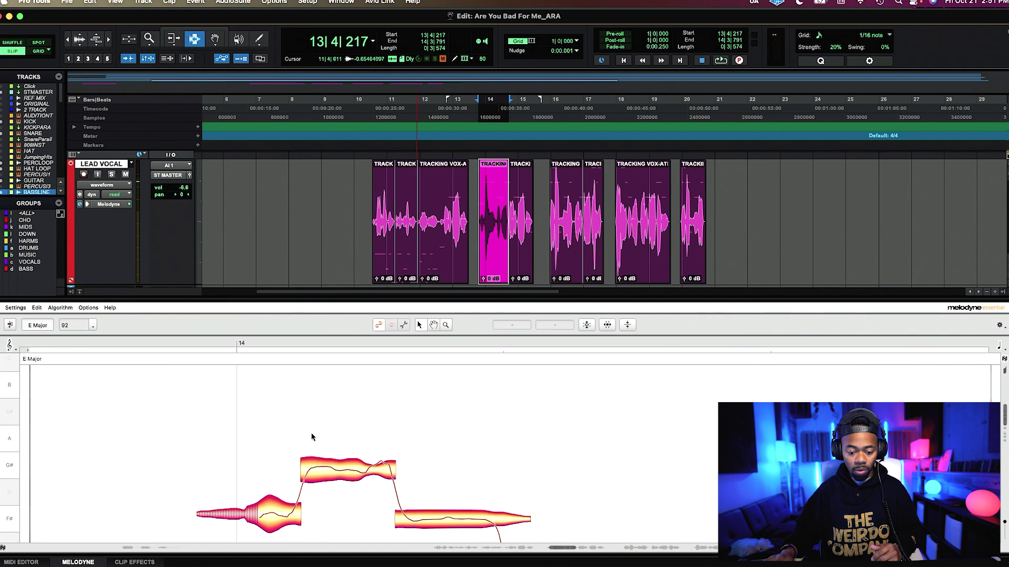
left_click(434, 201)
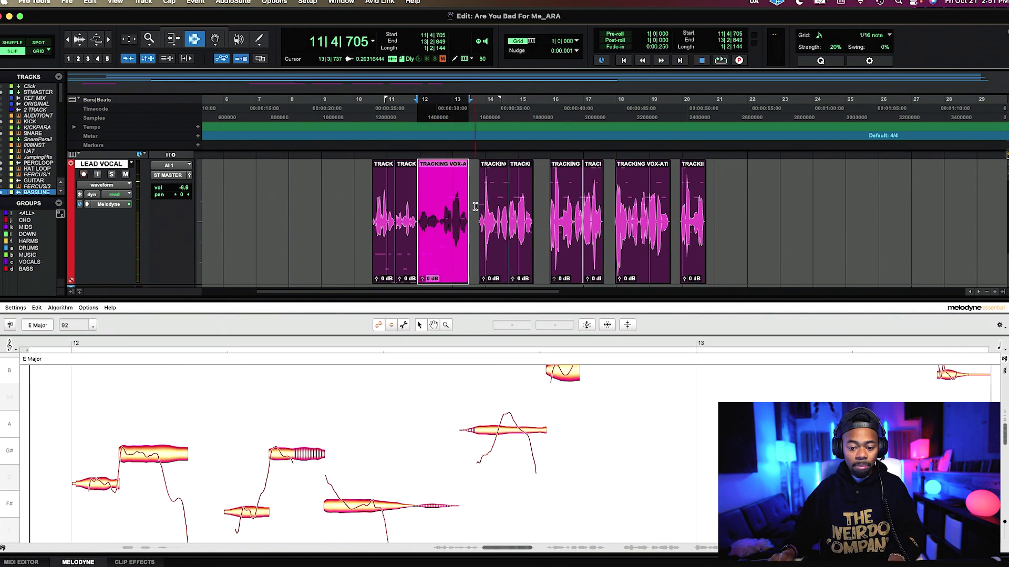
left_click(613, 220, "shift")
left_click_drag(616, 222, 706, 221)
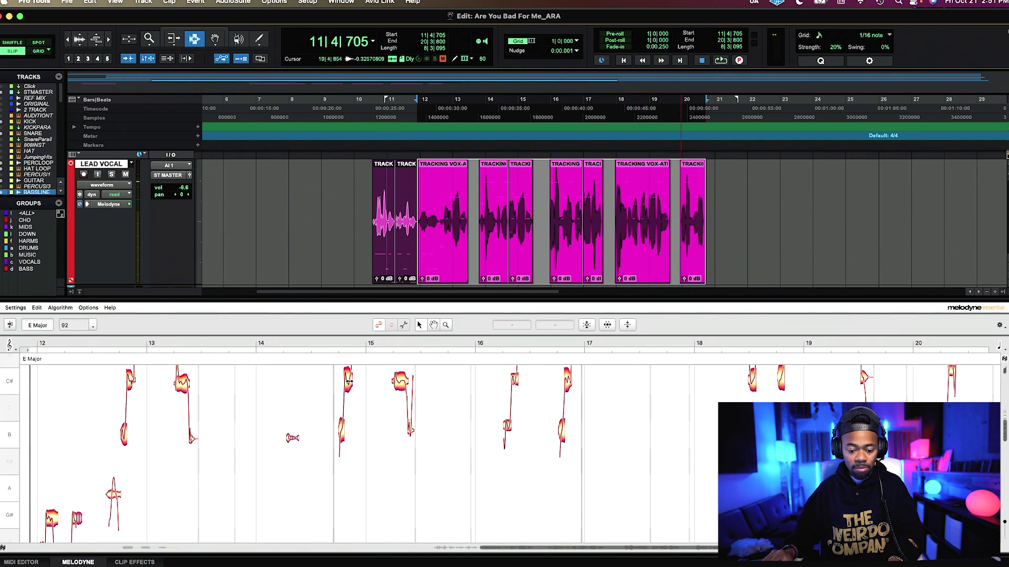
scroll(123, 203, "up", 5)
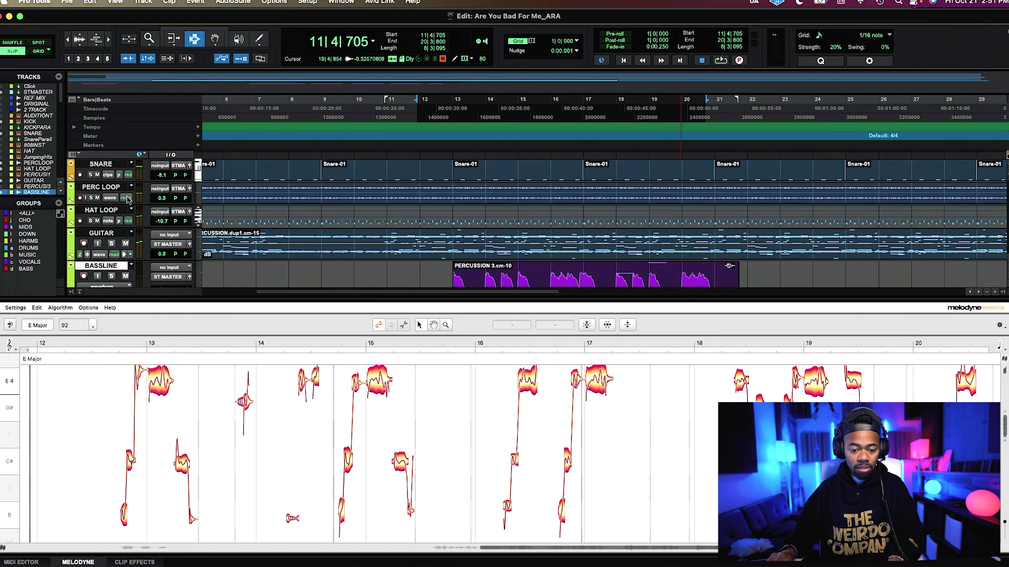
scroll(128, 201, "down", 5)
Solo and audition the lead vocal, then select all its notes in Melodyne.
key("space")
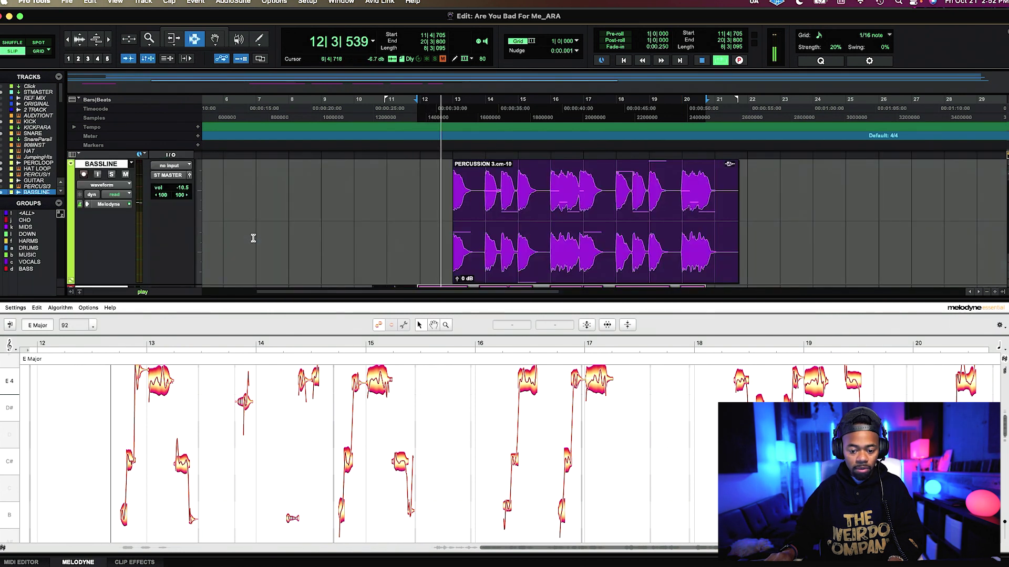
scroll(251, 237, "down", 3)
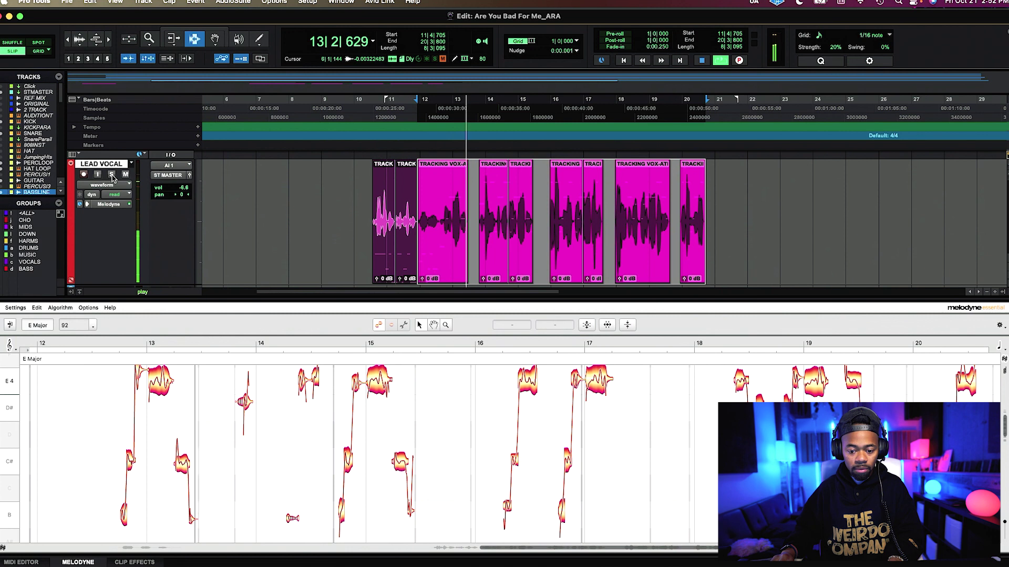
left_click(111, 175)
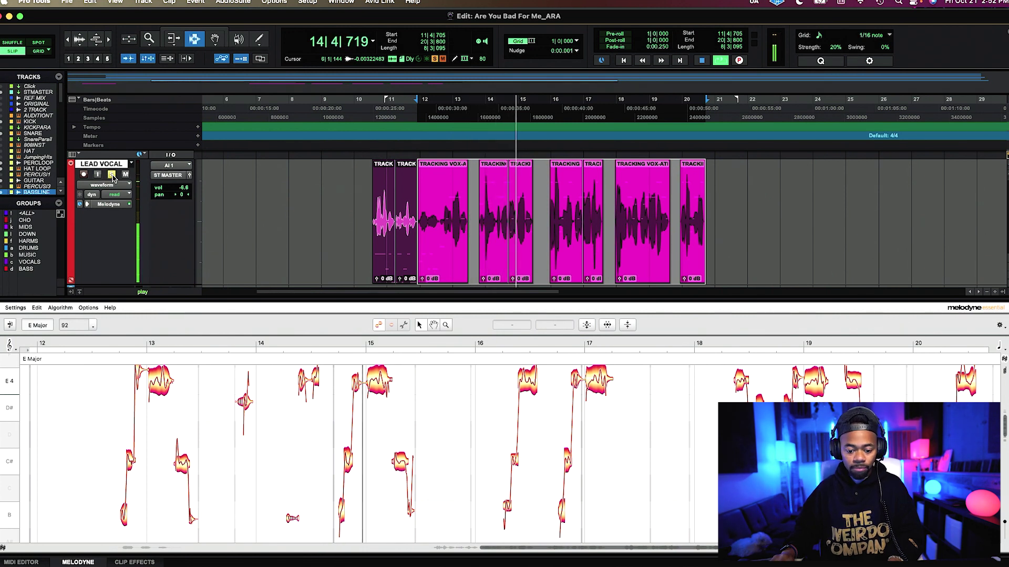
key("space")
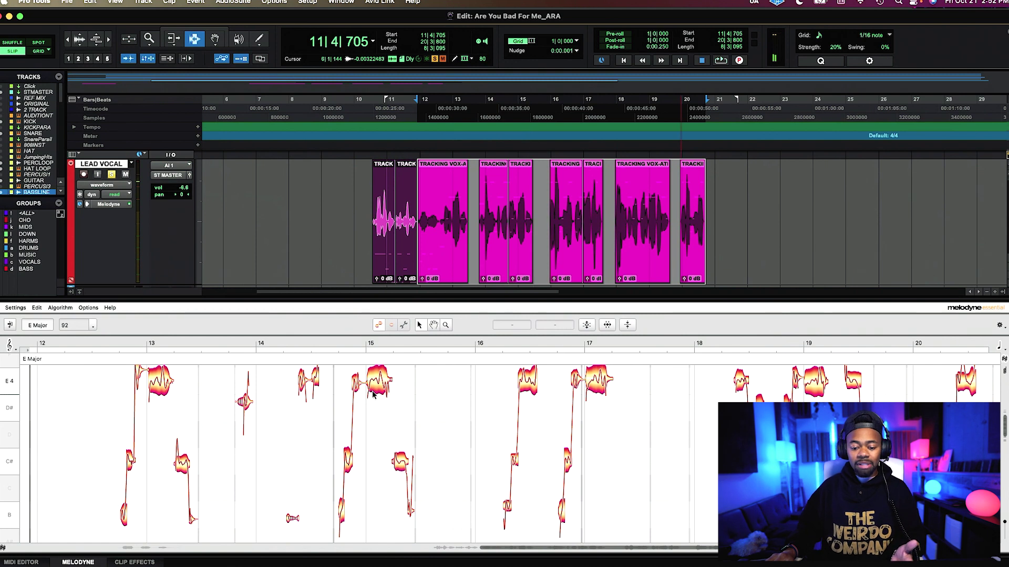
left_click(376, 391)
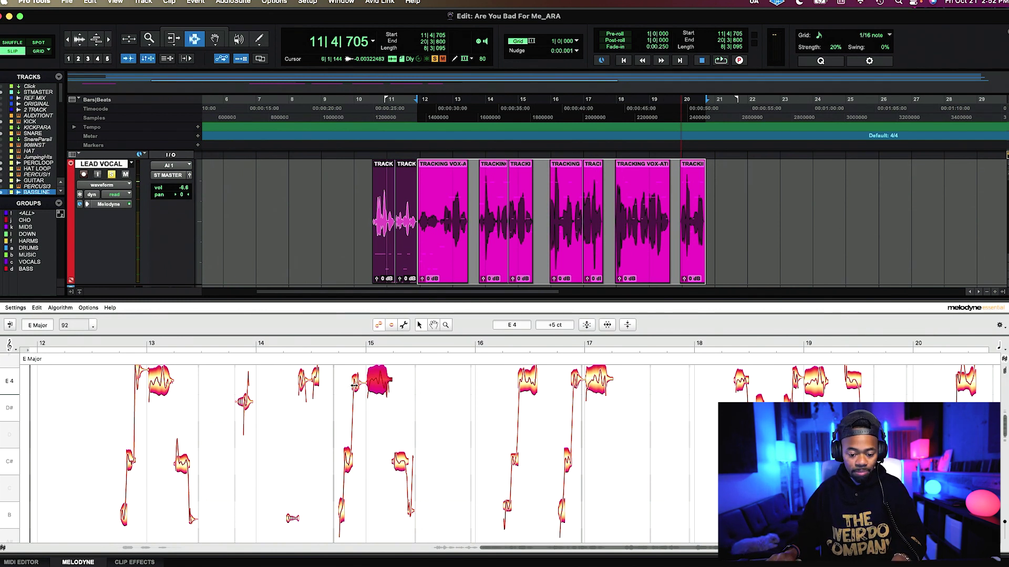
key("super+a")
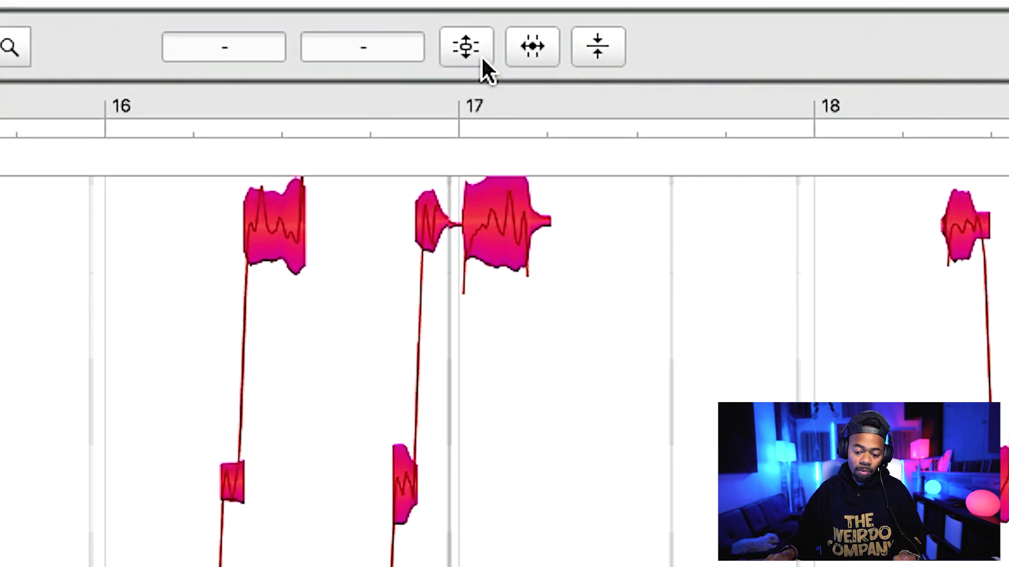
Open the Correct Pitch macro and raise Pitch Center to 100%, leaving Pitch Drift at 0%.
left_click(587, 326)
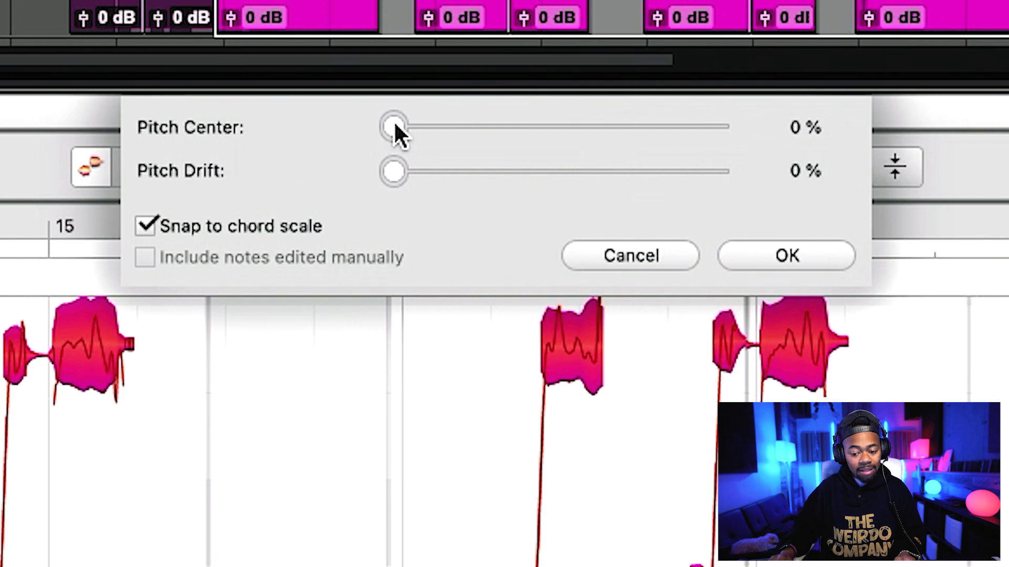
left_click_drag(395, 126, 463, 139)
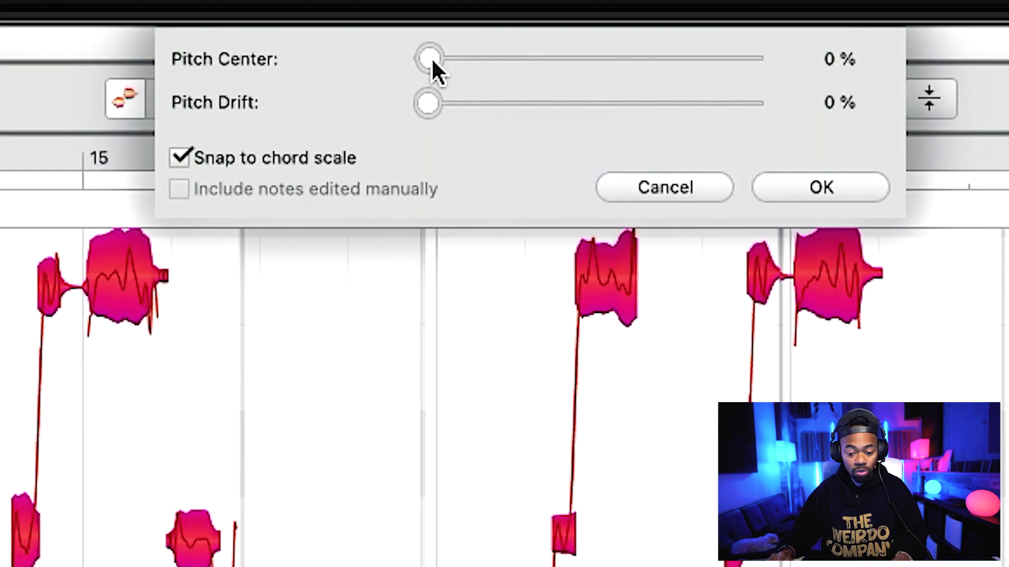
left_click_drag(431, 57, 761, 63)
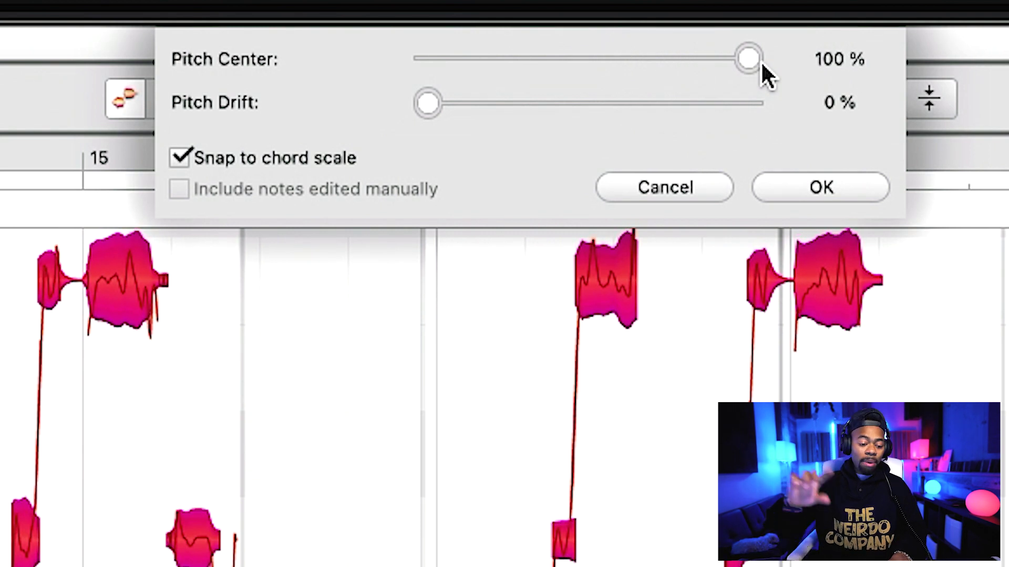